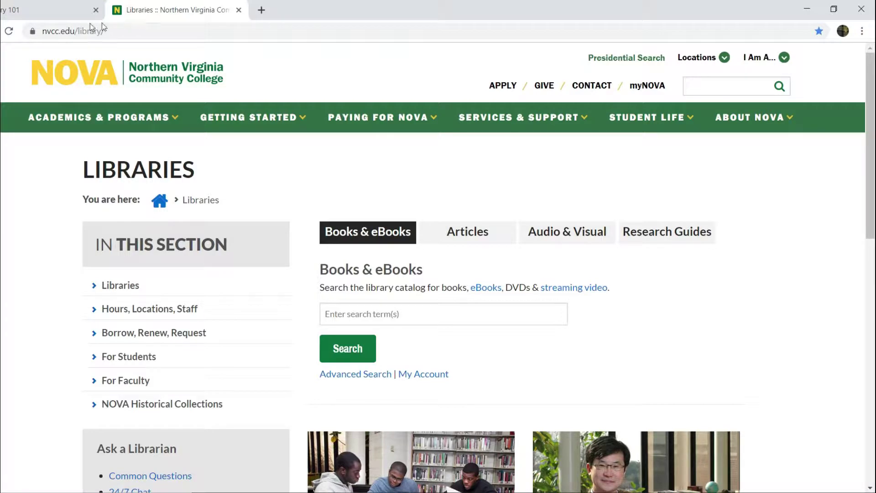
# In the History 101 syllabus, jump to the Source Criticism Paper section's JSTOR article guidance
pyautogui.click(34, 13)
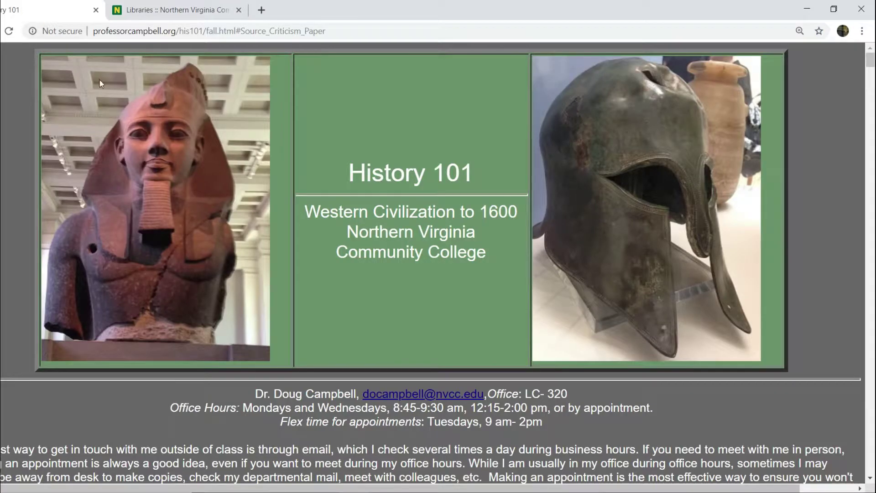
pyautogui.scroll(-3, 148, 155)
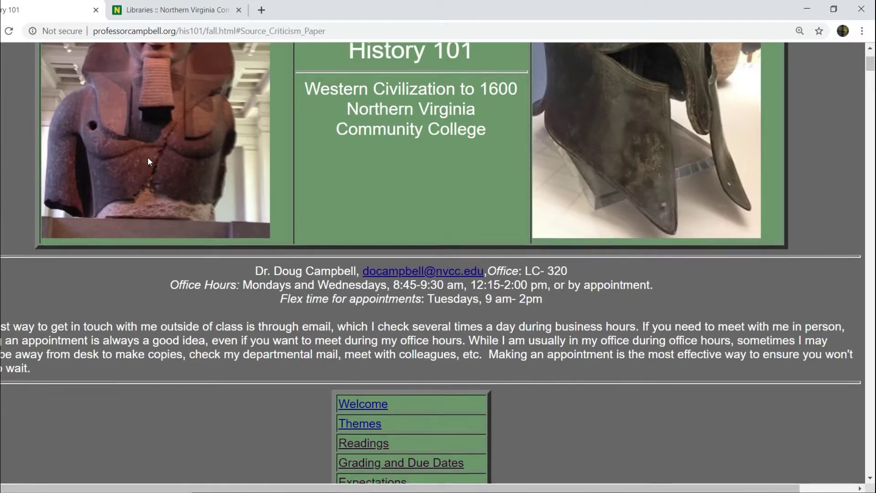
pyautogui.scroll(-10, 147, 157)
pyautogui.scroll(-14, 148, 160)
pyautogui.scroll(-9, 148, 158)
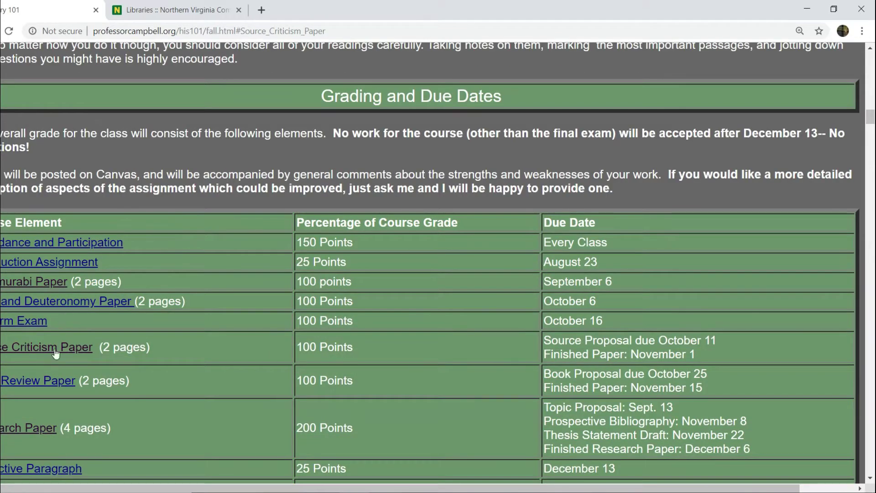
pyautogui.click(52, 349)
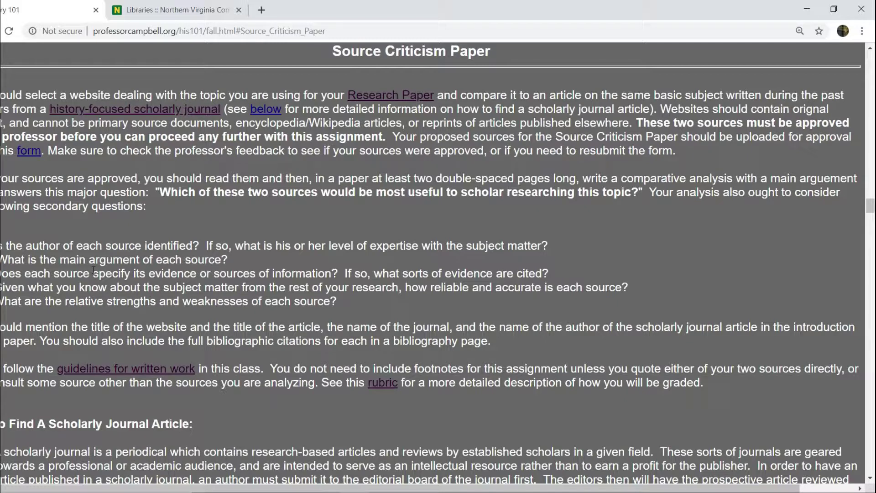
pyautogui.scroll(-6, 94, 268)
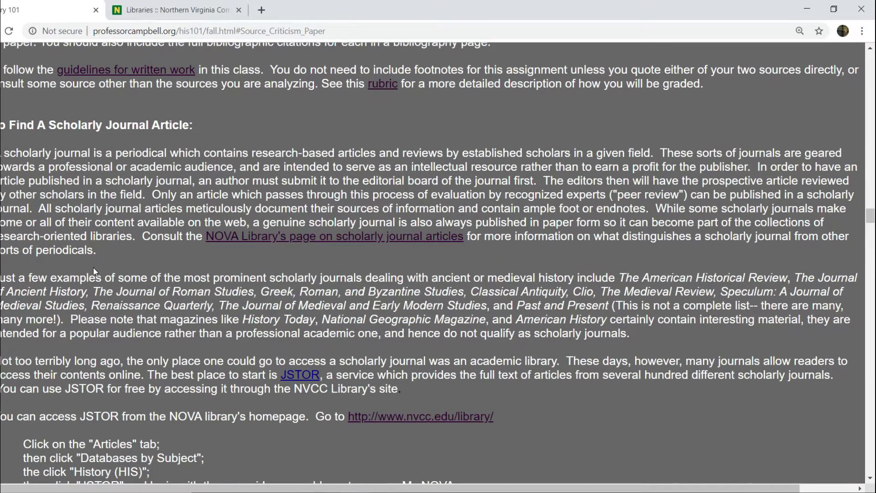
pyautogui.scroll(-1, 94, 268)
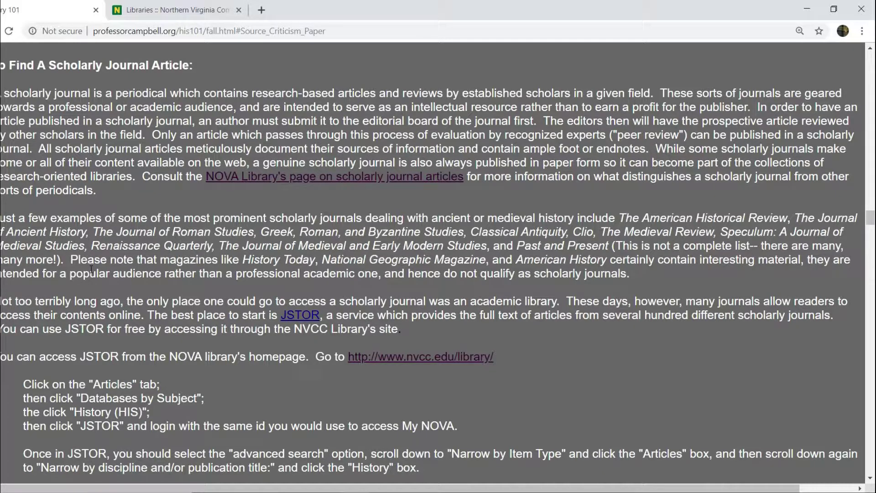
# On NOVA Libraries, switch to Articles and open Databases by Subject
pyautogui.click(184, 16)
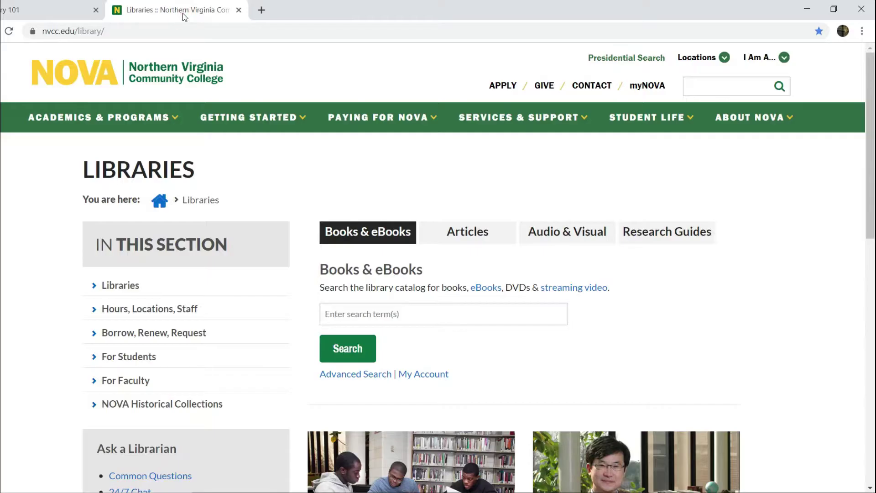
pyautogui.click(472, 235)
pyautogui.scroll(-4, 473, 234)
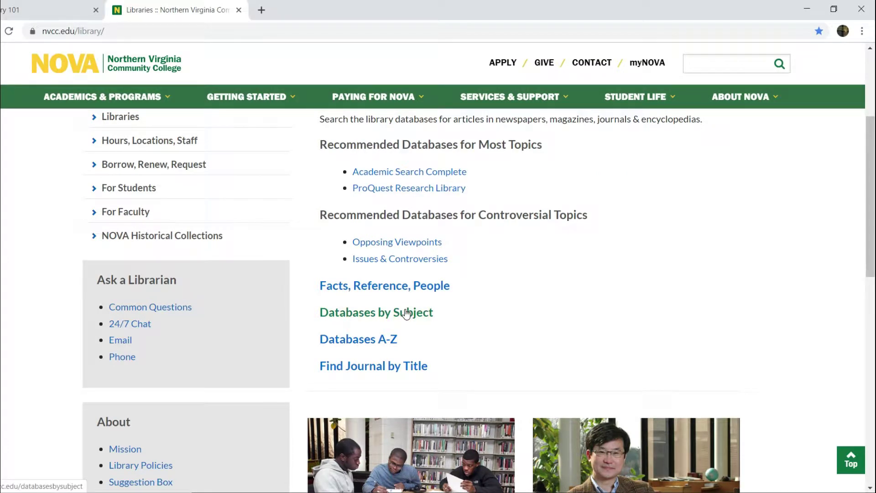
pyautogui.click(406, 313)
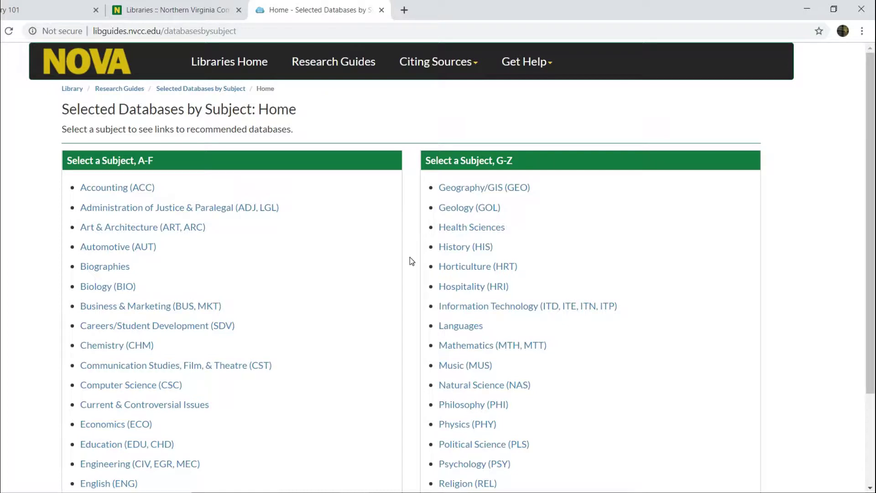
# Open History (HIS) and scroll down to JSTOR among the Best Bet databases
pyautogui.click(461, 247)
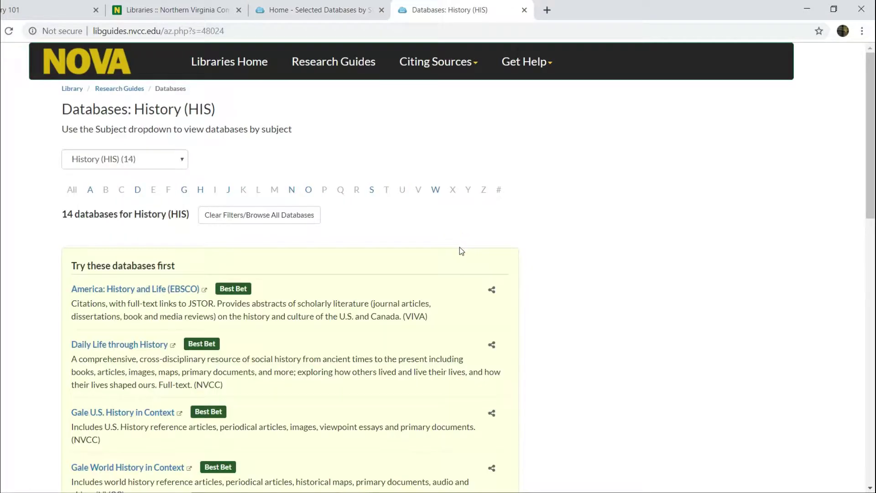
pyautogui.scroll(-3, 401, 225)
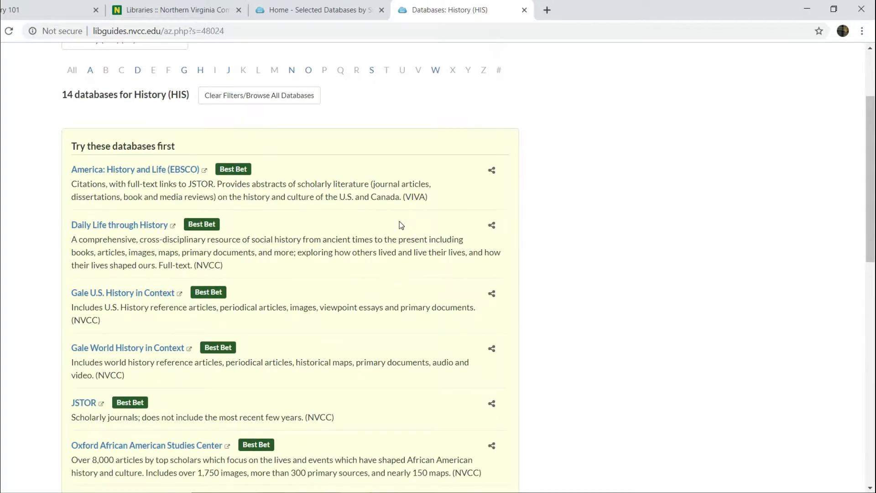
pyautogui.scroll(-1, 398, 219)
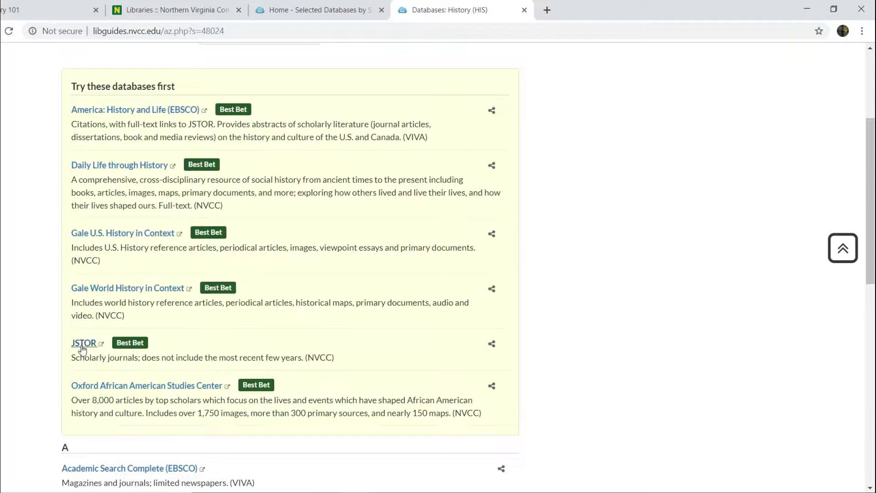
# Open JSTOR through Northern Virginia Community College access and bring up Advanced Search
pyautogui.click(80, 344)
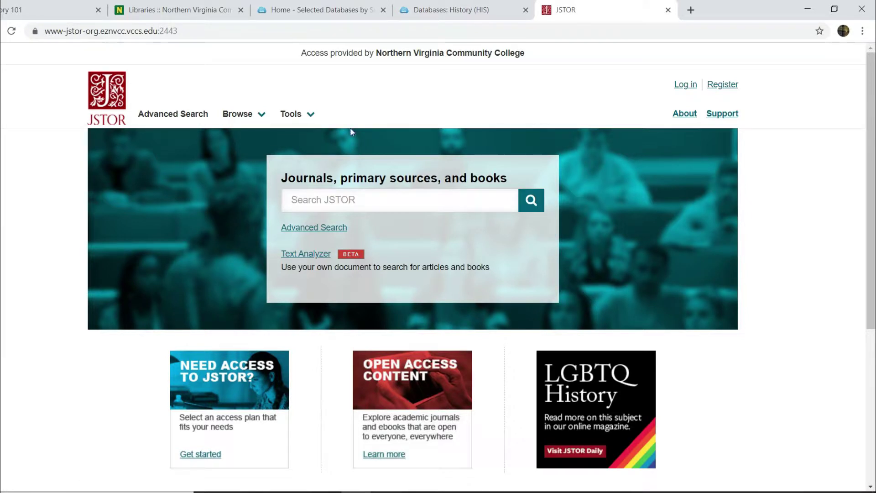
pyautogui.click(313, 227)
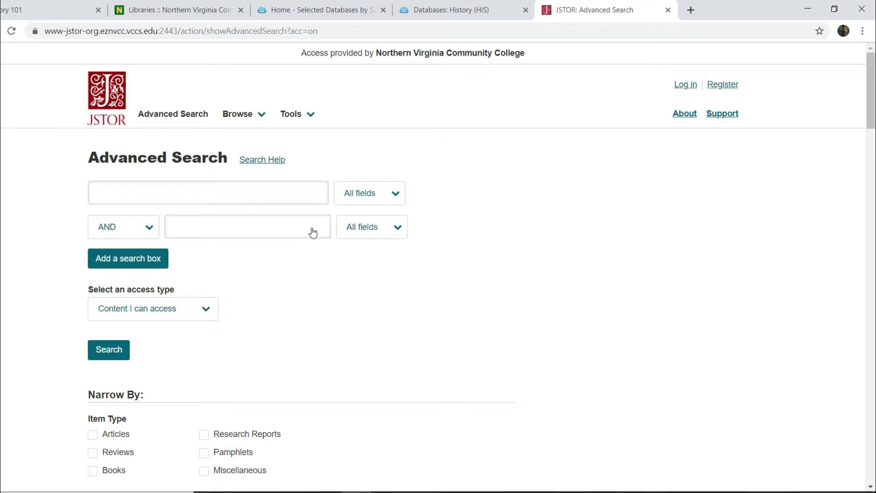
# Enter 'slavery' in the first search box and 'ancient egypt' in the second
pyautogui.click(284, 191)
pyautogui.write('slavery')
pyautogui.click(274, 226)
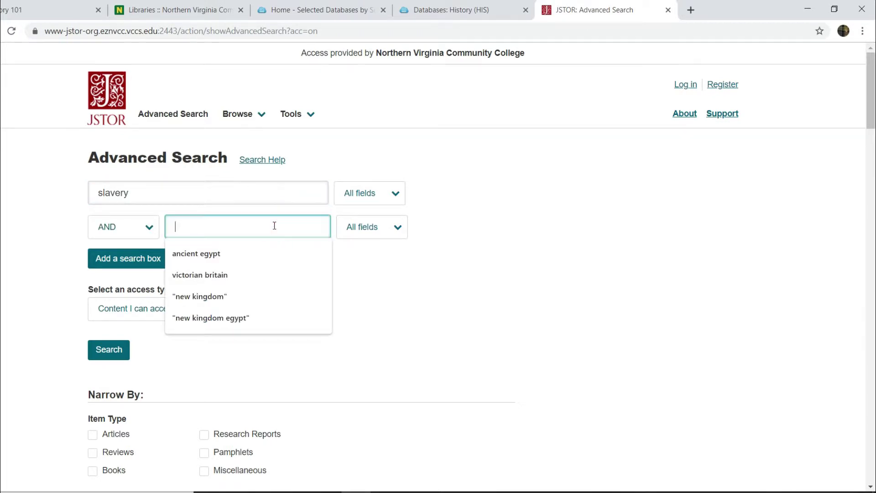
pyautogui.write('ancient egypt')
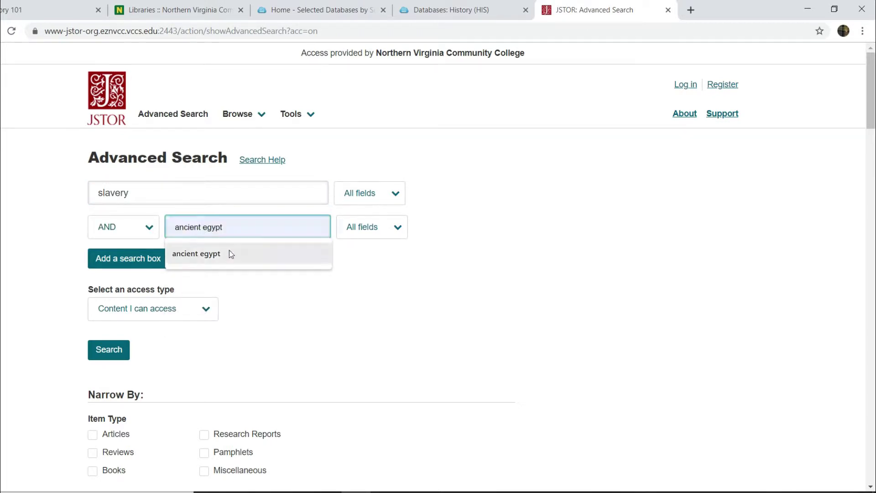
pyautogui.click(231, 255)
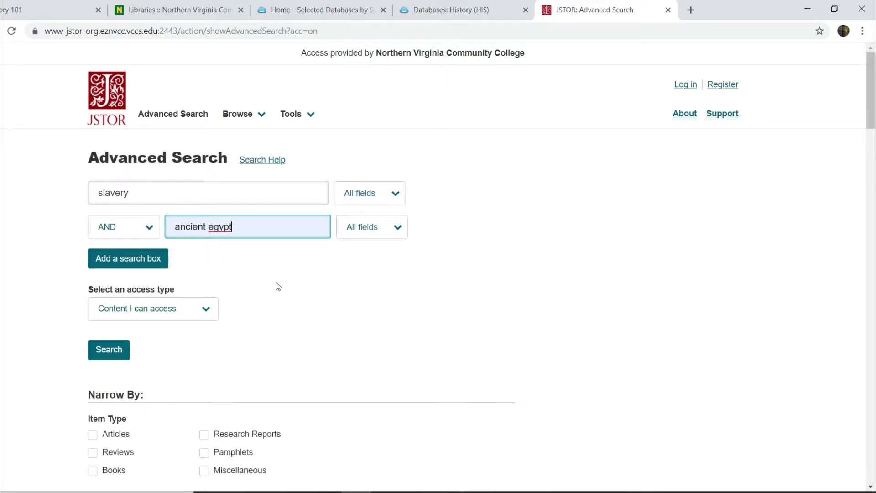
pyautogui.scroll(-3, 278, 286)
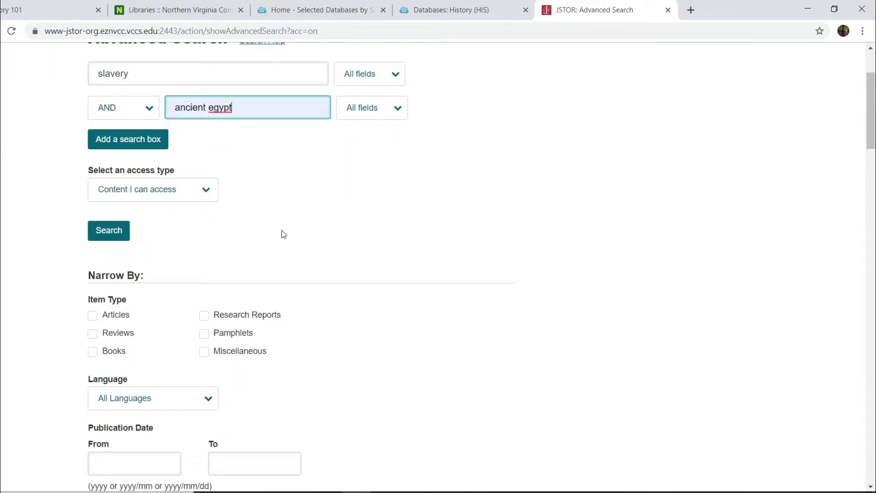
pyautogui.scroll(-2, 168, 208)
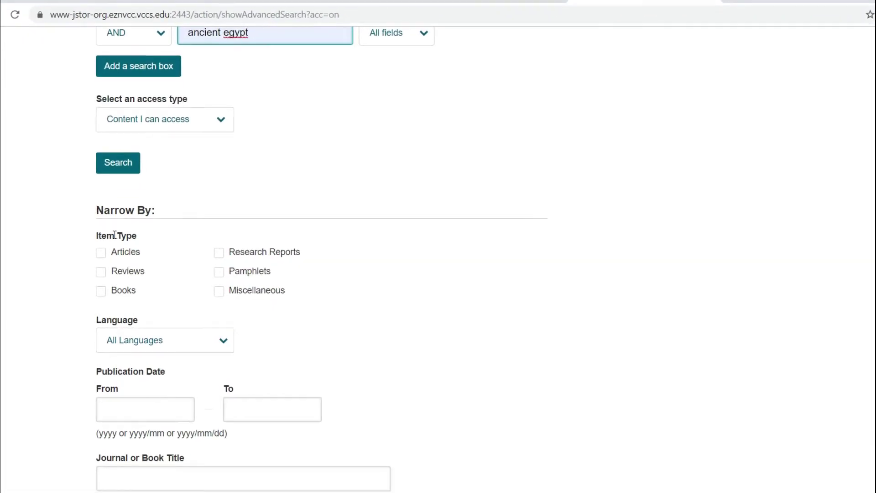
# Tick the Articles item type under Narrow By
pyautogui.click(101, 253)
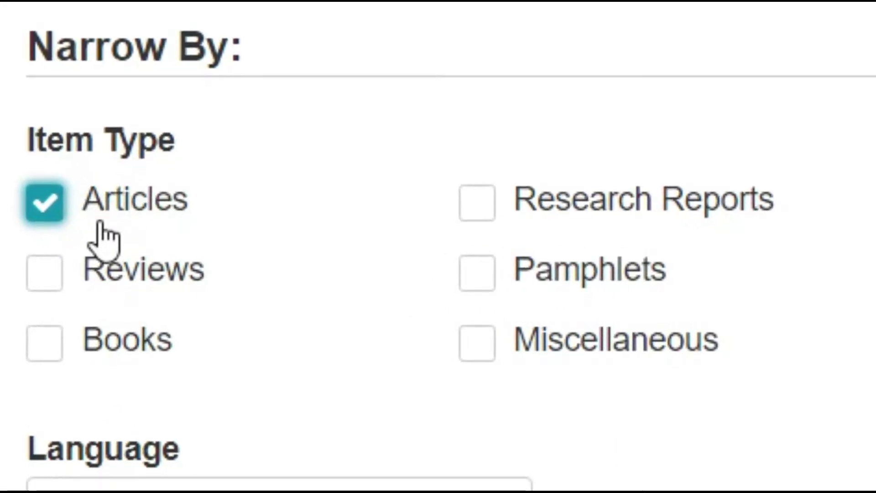
# Tick the History (343 titles) journal filter and return to the top of the form
pyautogui.scroll(-3, 105, 215)
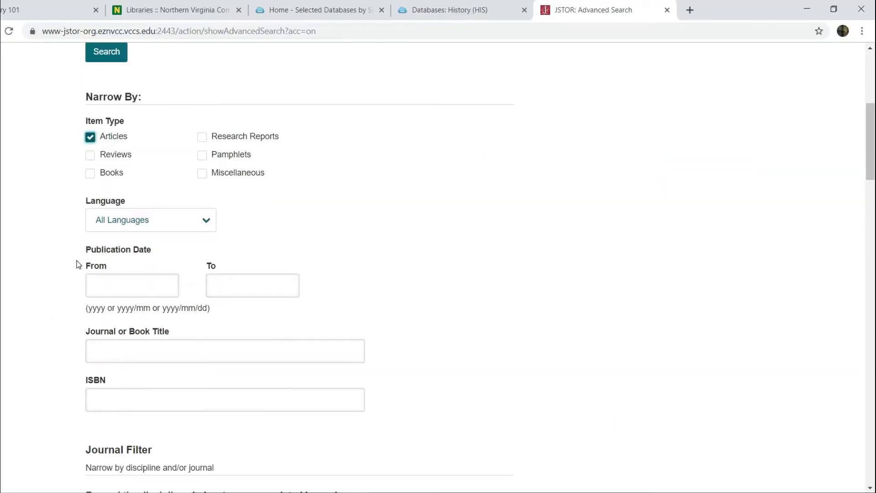
pyautogui.scroll(-8, 78, 265)
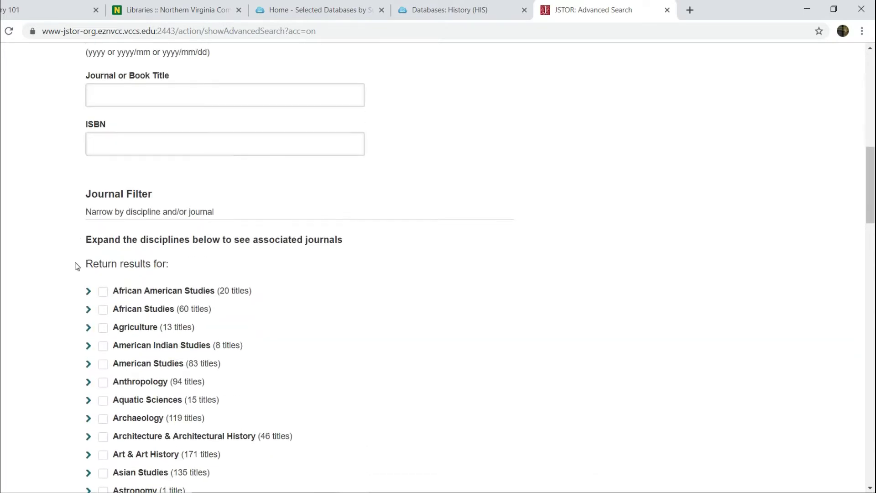
pyautogui.scroll(-1, 51, 242)
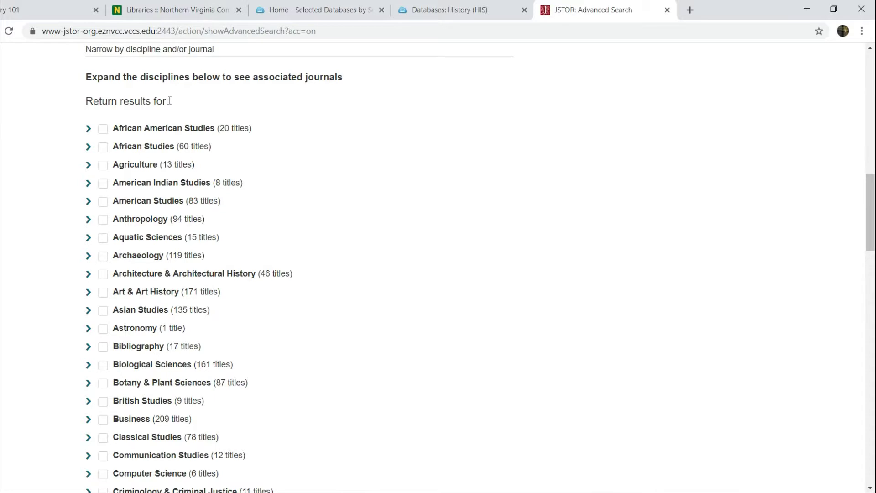
pyautogui.scroll(-5, 169, 100)
pyautogui.scroll(-9, 170, 105)
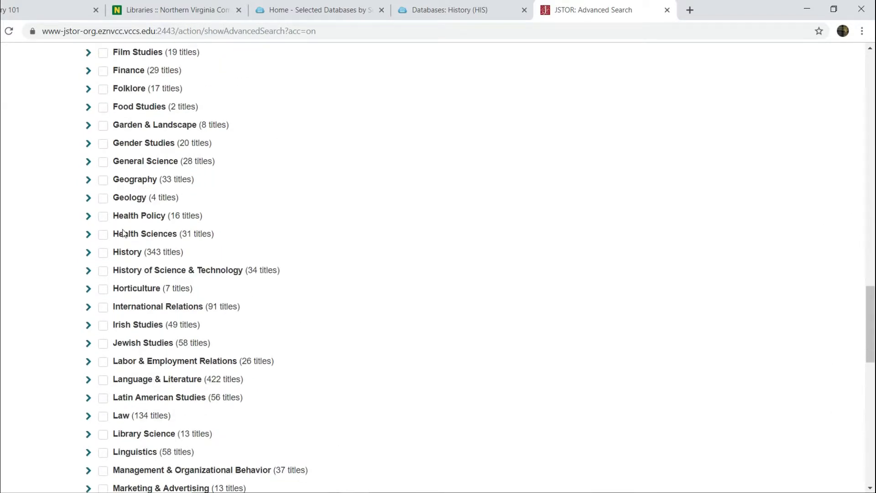
pyautogui.click(103, 252)
pyautogui.scroll(15, 340, 221)
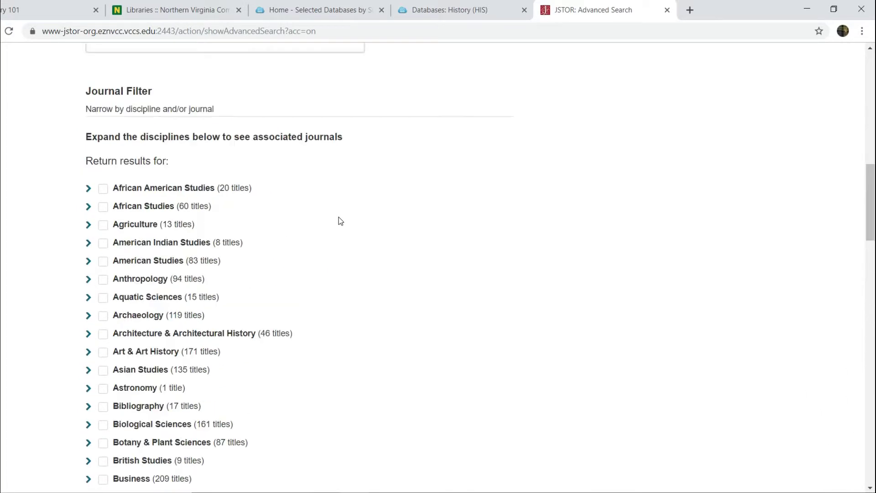
pyautogui.scroll(8, 340, 220)
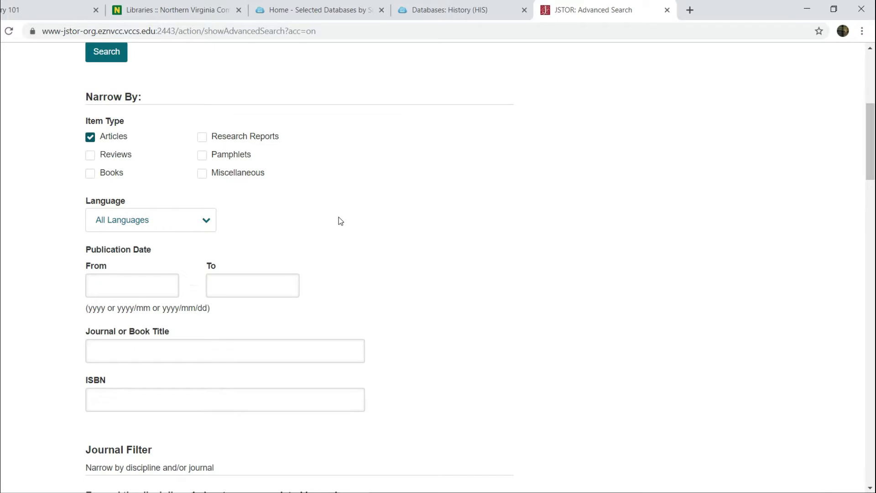
pyautogui.scroll(4, 340, 221)
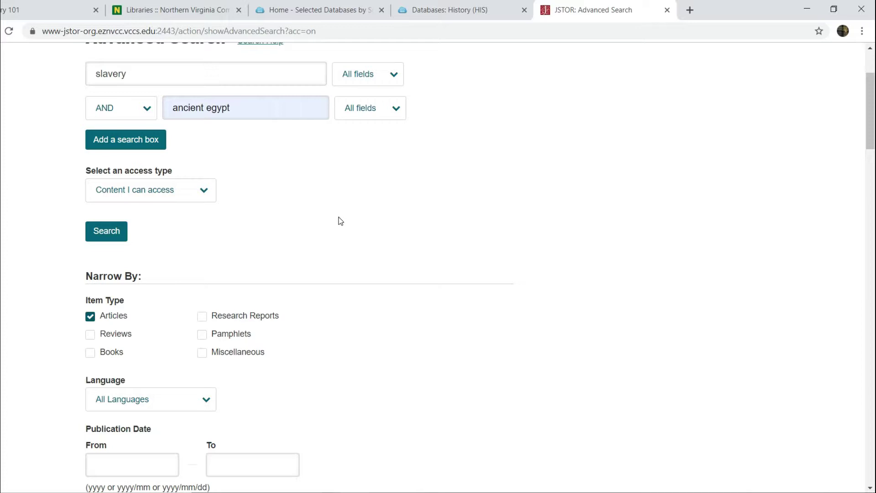
pyautogui.scroll(2, 340, 221)
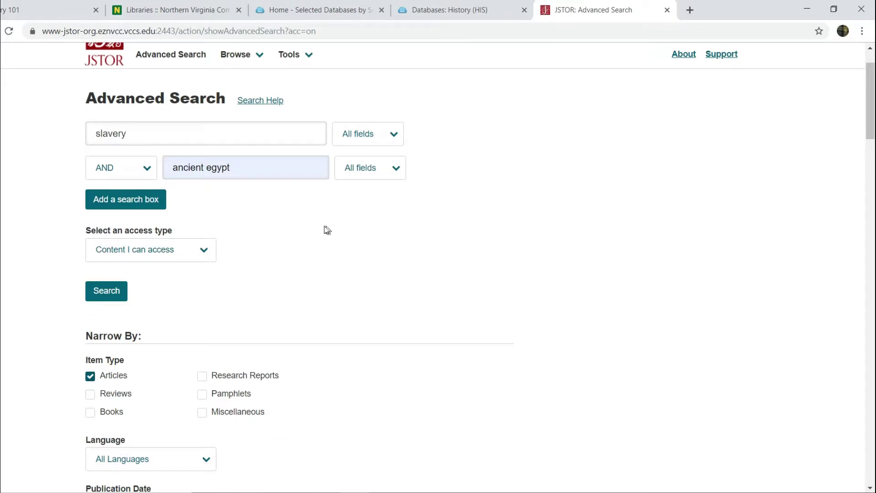
# Run the advanced search for (slavery) AND (ancient egypt), giving 1,209 results
pyautogui.click(122, 291)
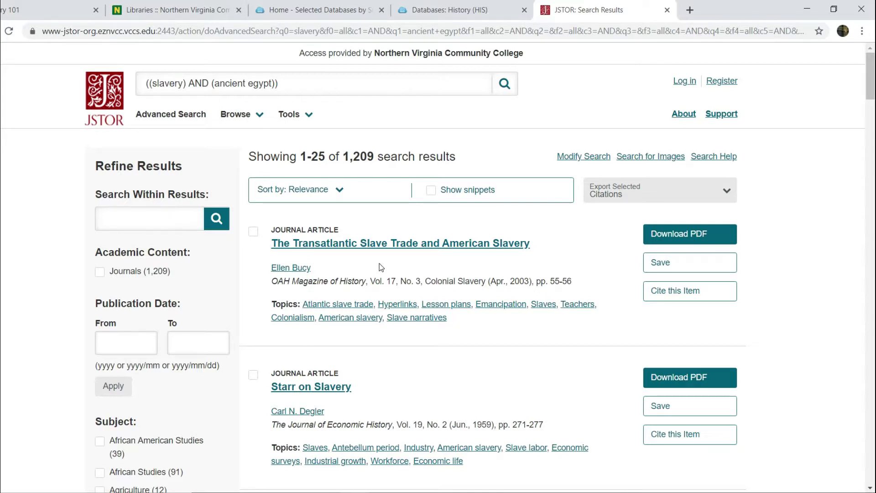
pyautogui.scroll(-1, 381, 267)
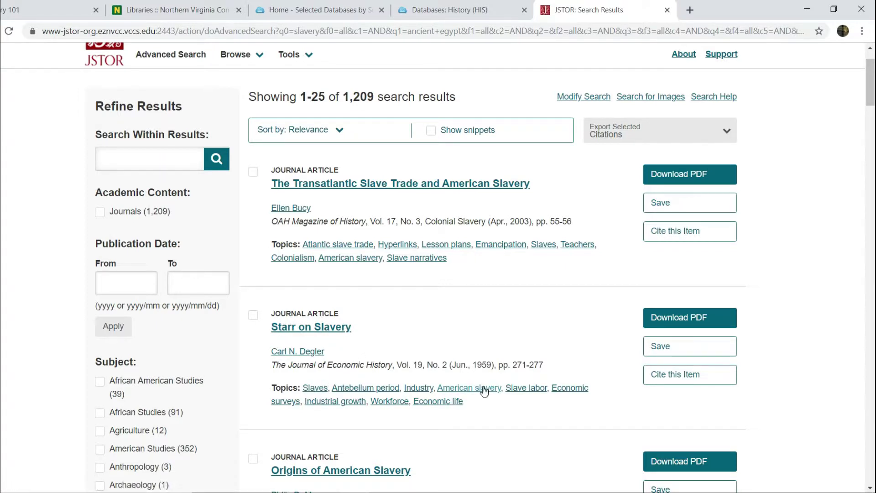
pyautogui.scroll(-3, 479, 378)
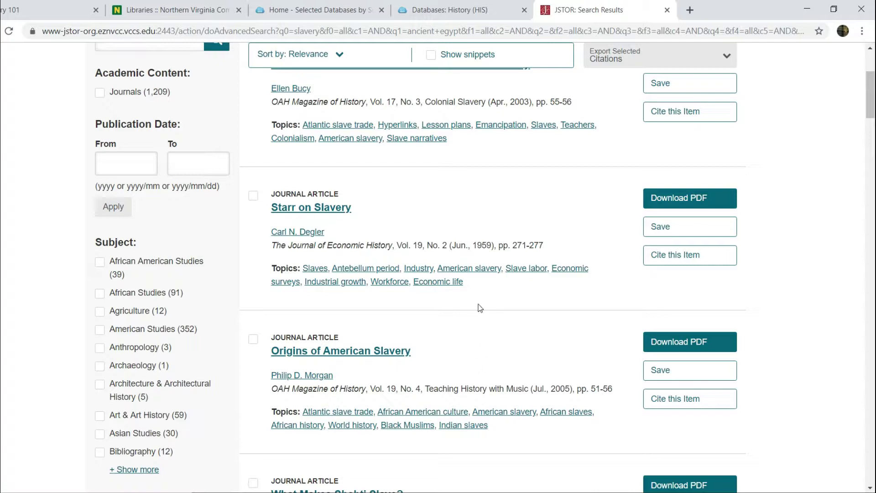
pyautogui.scroll(-4, 480, 308)
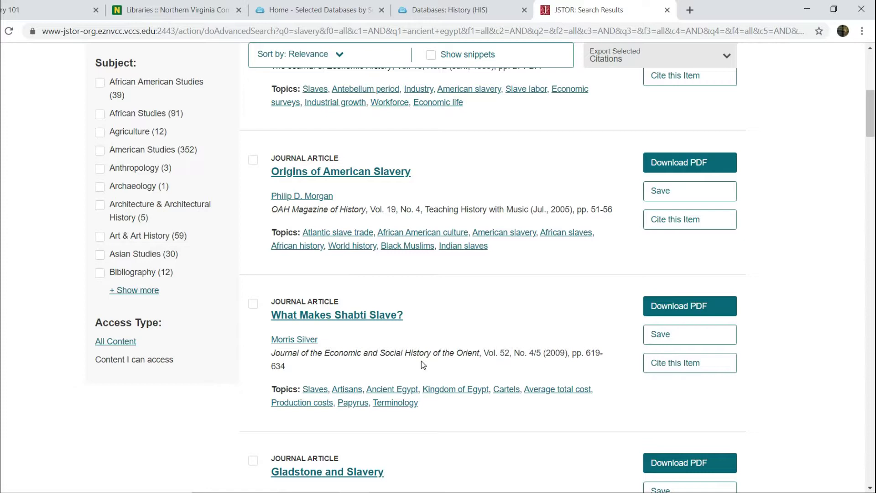
pyautogui.scroll(-8, 421, 361)
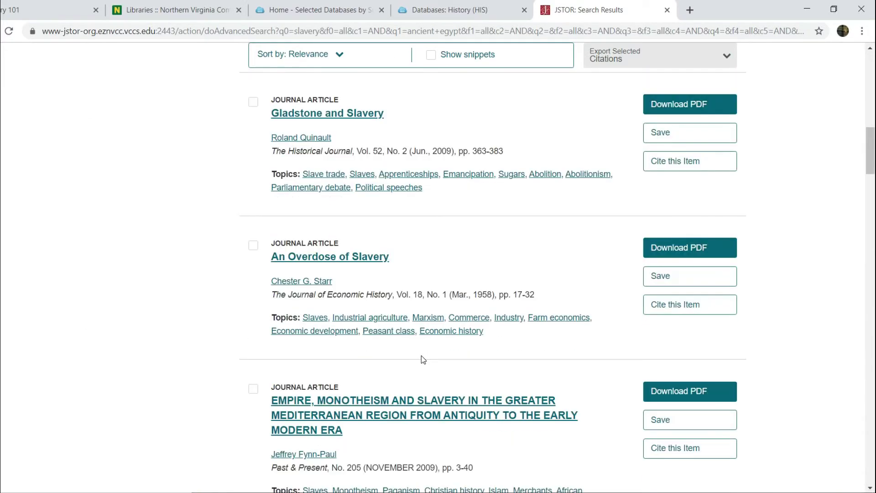
pyautogui.scroll(-5, 421, 359)
pyautogui.scroll(-8, 421, 360)
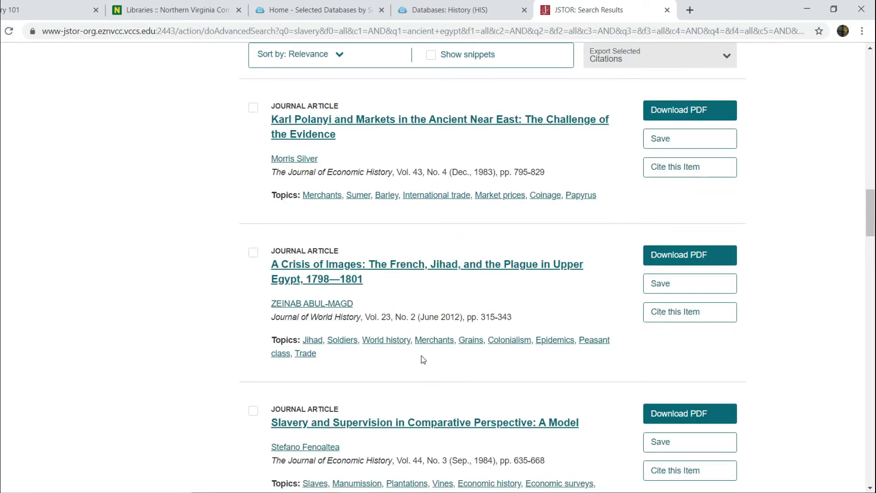
pyautogui.scroll(-2, 421, 358)
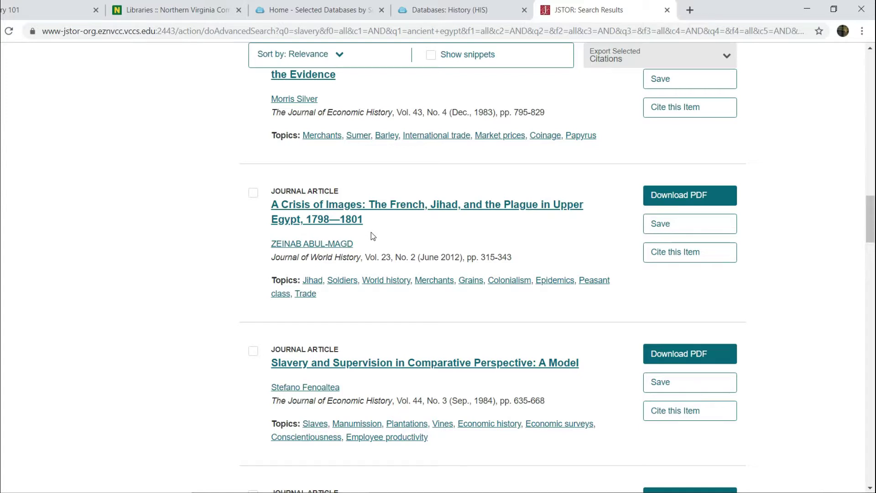
pyautogui.scroll(4, 371, 233)
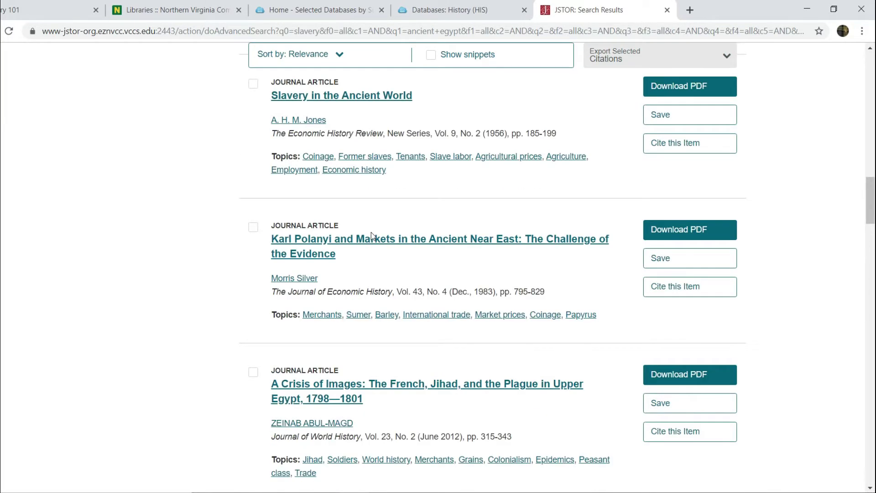
pyautogui.scroll(6, 372, 236)
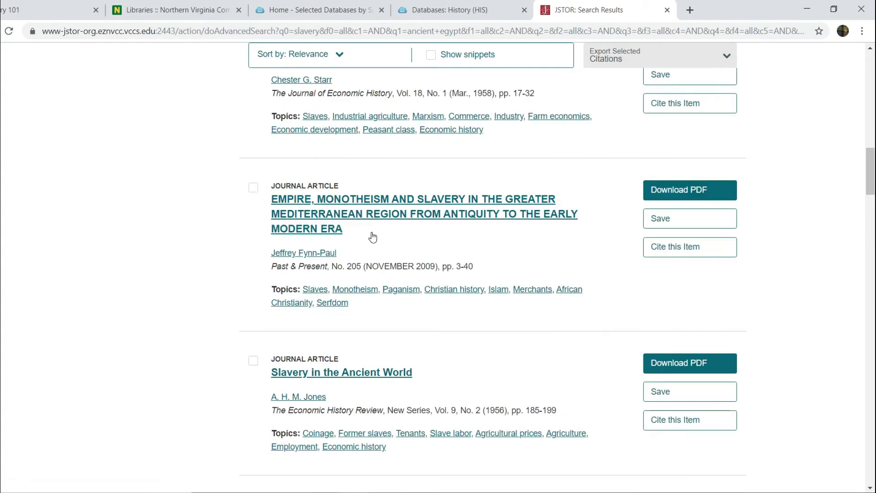
pyautogui.scroll(8, 388, 230)
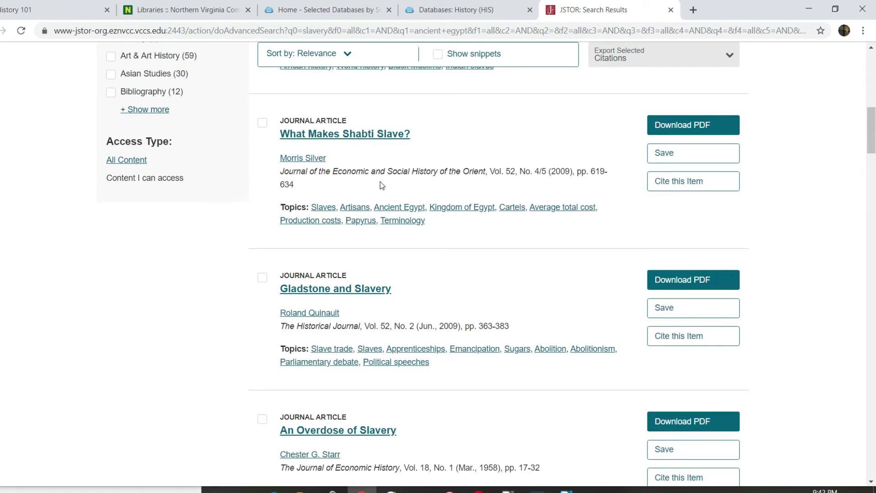
# Open 'What Makes Shabti Slave?', review its abstract, then bring up the Proposed Sources worksheet
pyautogui.click(383, 135)
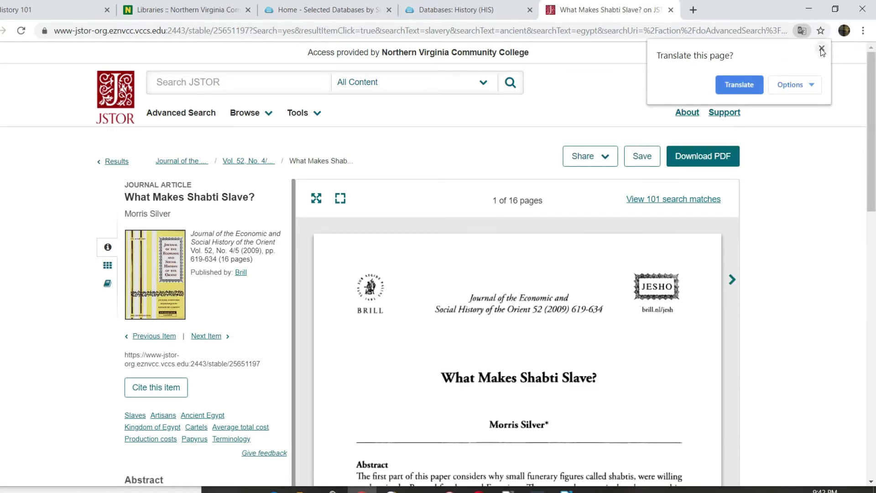
pyautogui.click(527, 231)
pyautogui.scroll(-3, 525, 231)
pyautogui.scroll(-3, 524, 230)
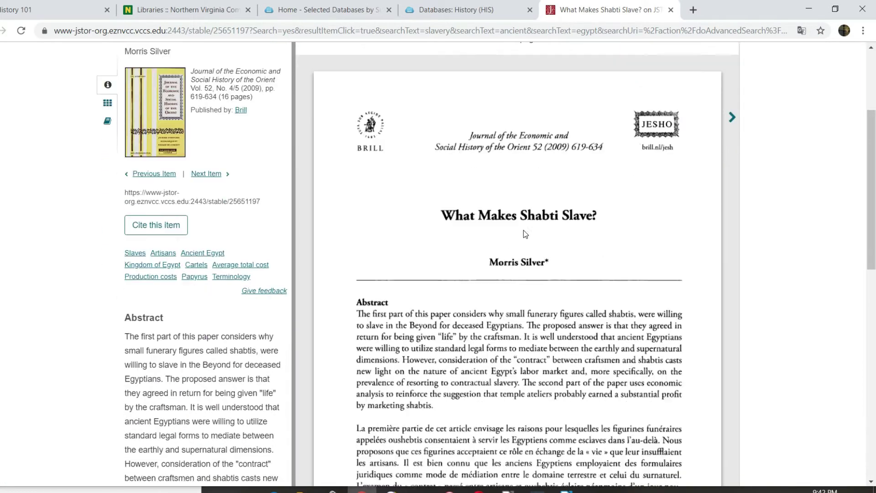
pyautogui.scroll(-1, 281, 238)
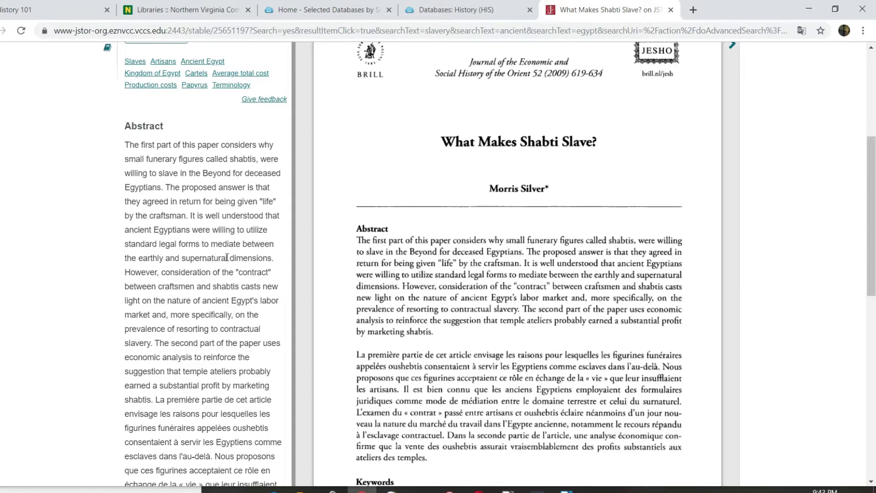
pyautogui.scroll(1, 286, 254)
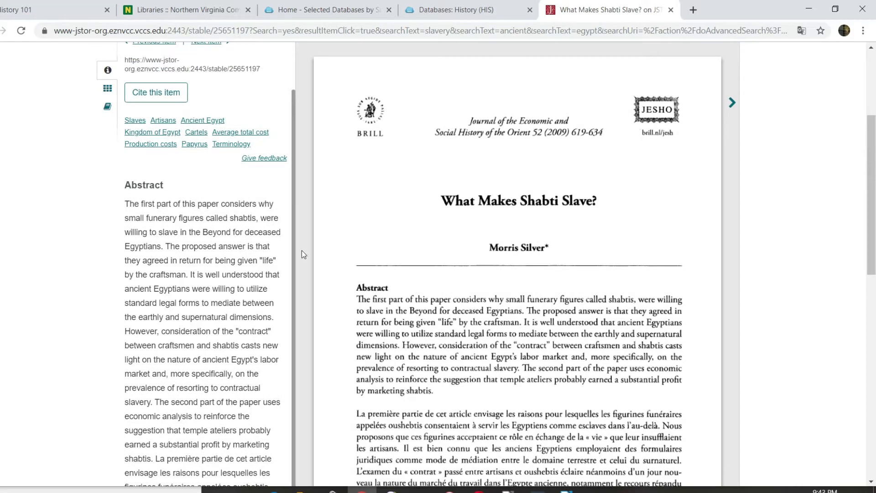
pyautogui.scroll(2, 282, 252)
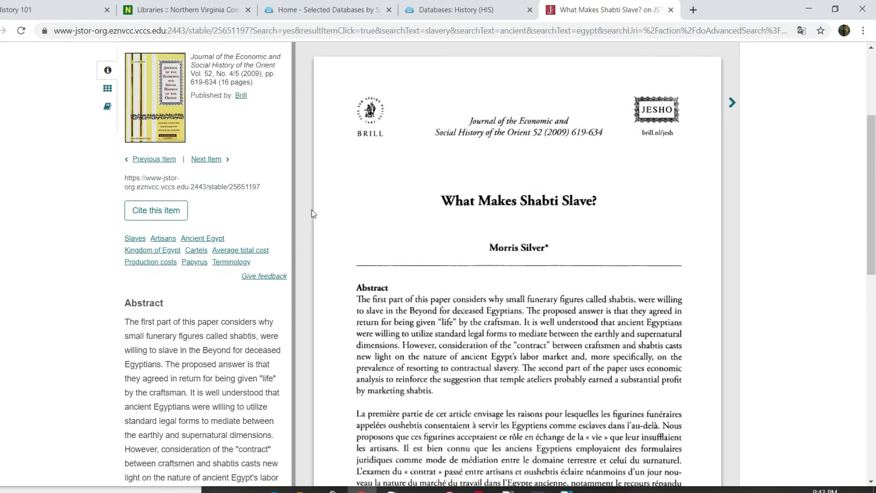
pyautogui.scroll(1, 314, 213)
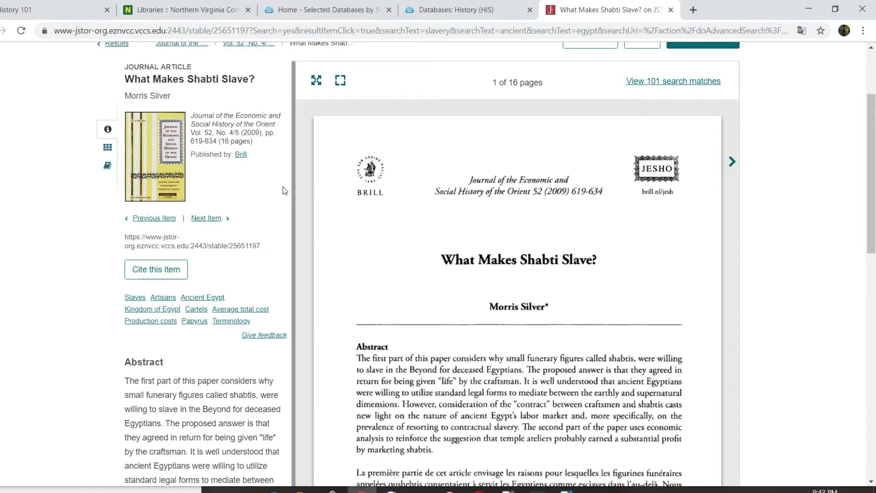
pyautogui.scroll(1, 285, 190)
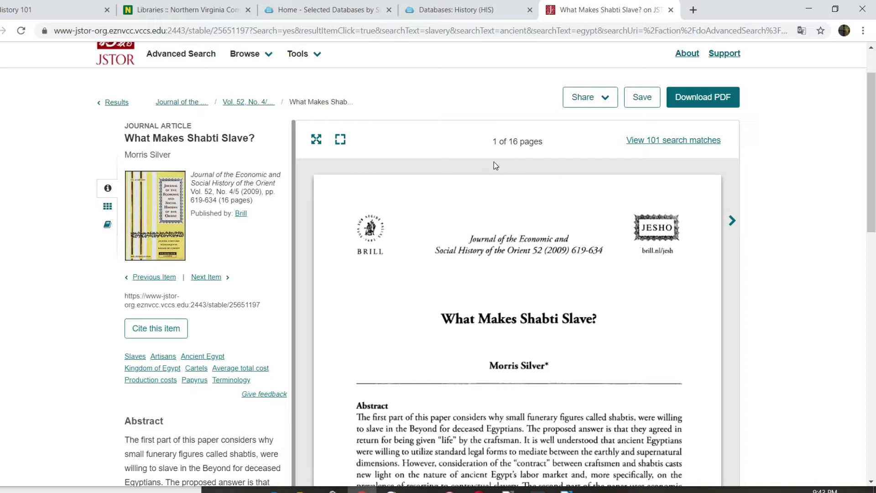
pyautogui.click(708, 97)
pyautogui.click(566, 490)
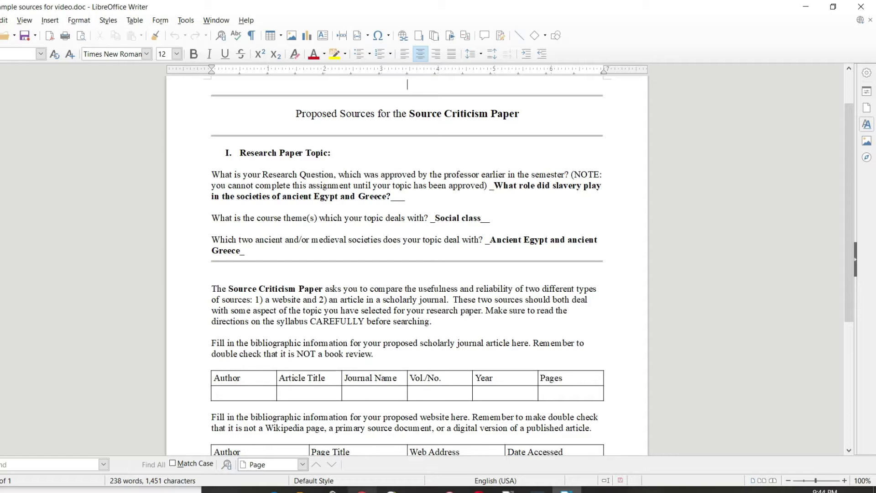
# Return to the JSTOR page for Morris Silver's 'What Makes Shabti Slave?' in Chrome
pyautogui.click(362, 489)
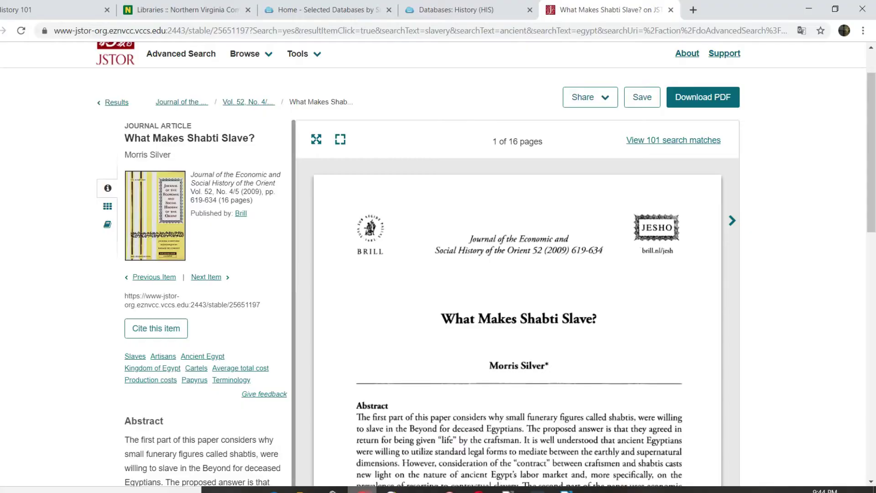
# Show the article's citations and copy the author's name from the Chicago version
pyautogui.click(168, 328)
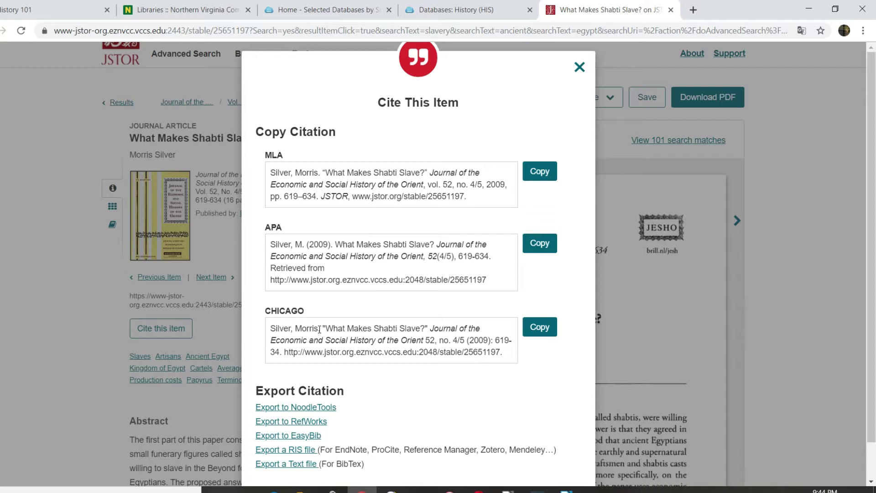
pyautogui.moveTo(320, 328); pyautogui.dragTo(268, 327)
pyautogui.hotkey('ctrl', 'c')
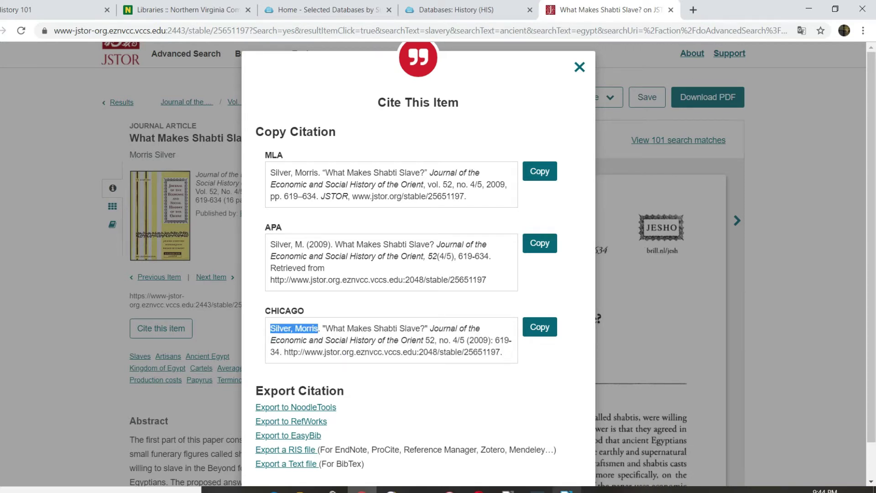
pyautogui.click(567, 489)
# Paste the author's name and 'What Makes Shabti Slave?' into the Author and Article Title cells
pyautogui.click(249, 391)
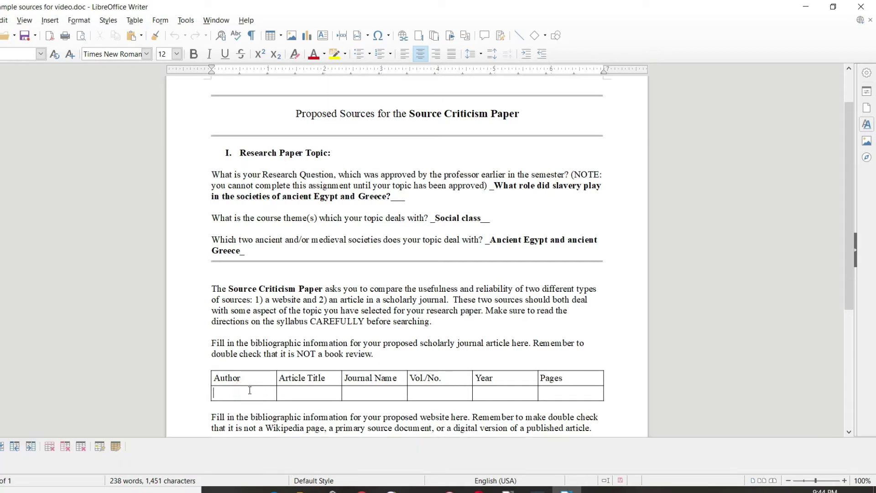
pyautogui.hotkey('ctrl', 'v')
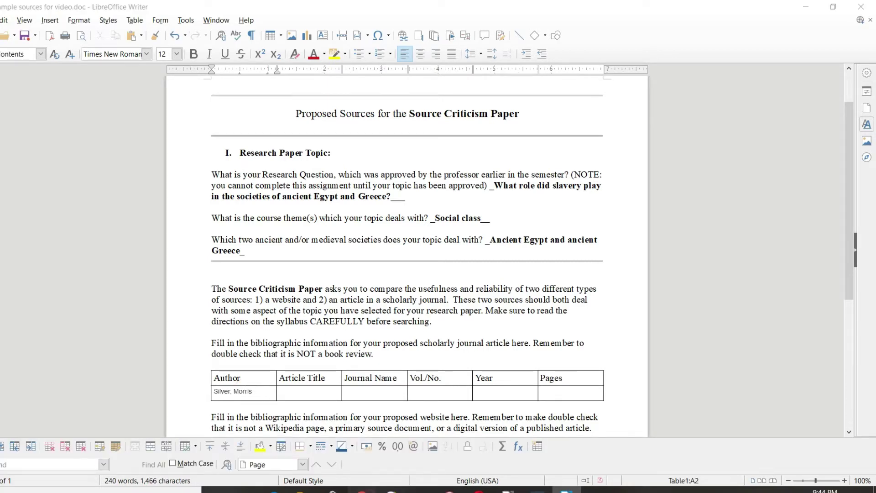
pyautogui.click(362, 489)
pyautogui.moveTo(324, 329); pyautogui.dragTo(428, 329)
pyautogui.hotkey('ctrl', 'c')
pyautogui.click(566, 489)
pyautogui.click(300, 392)
pyautogui.hotkey('ctrl', 'v')
# Copy the journal name and '52, no. 4/5' from the Chicago citation into Journal Name and Vol./No
pyautogui.click(362, 489)
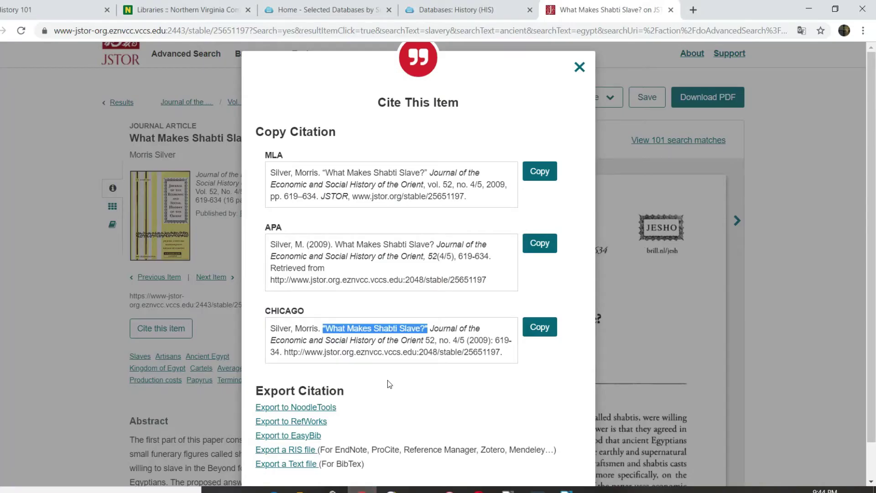
pyautogui.moveTo(430, 329); pyautogui.dragTo(426, 339)
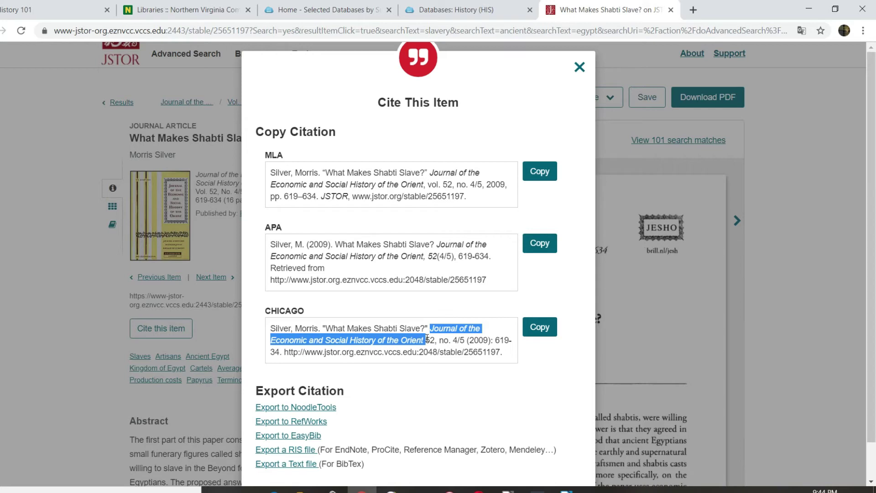
pyautogui.moveTo(426, 338); pyautogui.dragTo(424, 339)
pyautogui.hotkey('ctrl', 'c')
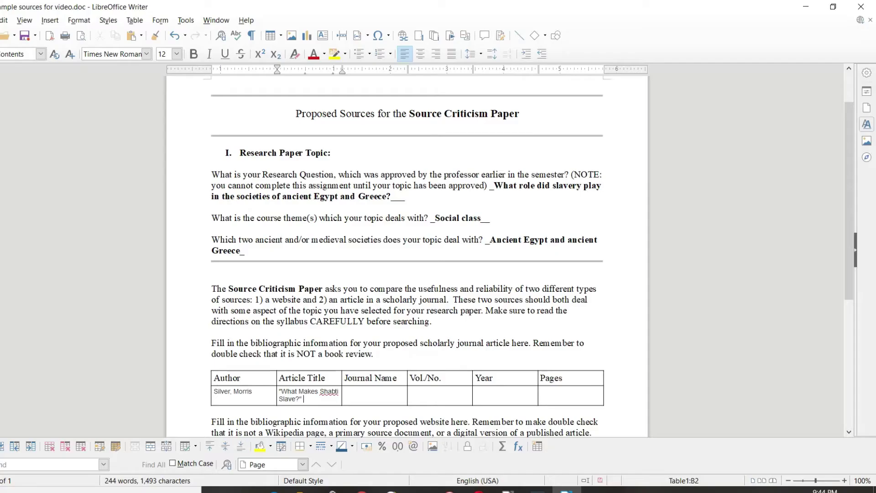
pyautogui.click(567, 489)
pyautogui.click(363, 395)
pyautogui.hotkey('ctrl', 'v')
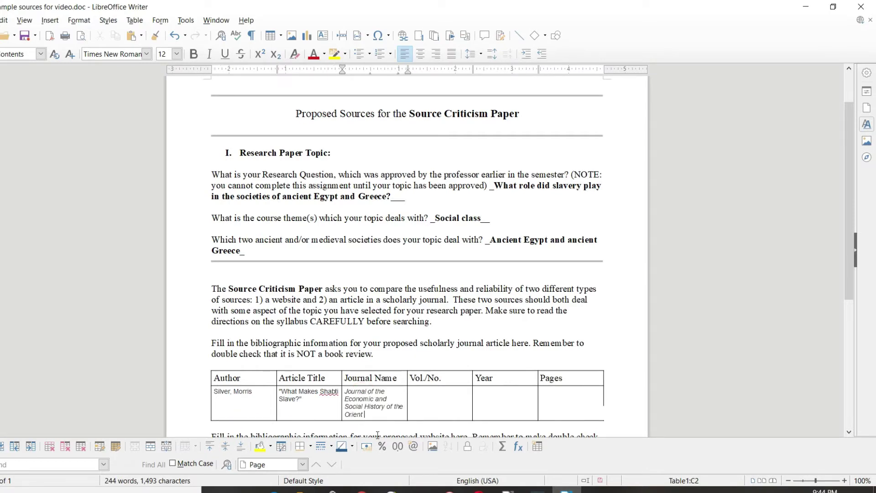
pyautogui.click(361, 489)
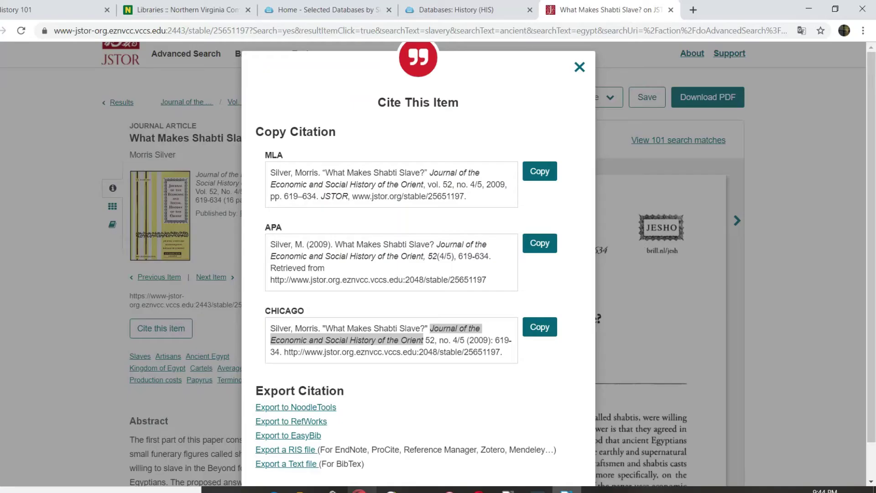
pyautogui.click(427, 340)
pyautogui.moveTo(428, 340); pyautogui.dragTo(464, 340)
pyautogui.hotkey('ctrl', 'c')
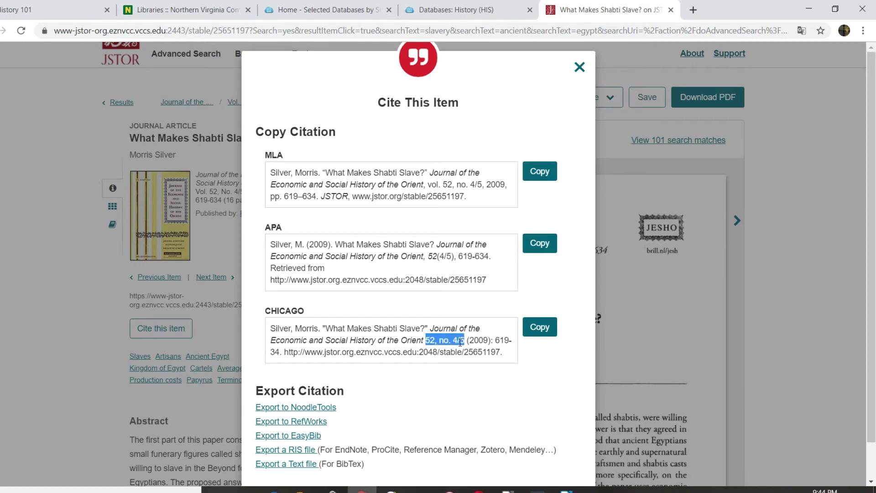
pyautogui.click(566, 490)
pyautogui.click(439, 398)
pyautogui.hotkey('ctrl', 'v')
# Enter 2009 in Year and 619-34 in Pages, then save the document
pyautogui.hotkey('alt', 'Tab')
pyautogui.moveTo(470, 341); pyautogui.dragTo(488, 341)
pyautogui.hotkey('ctrl', 'c')
pyautogui.click(567, 490)
pyautogui.click(498, 395)
pyautogui.hotkey('ctrl', 'v')
pyautogui.click(374, 489)
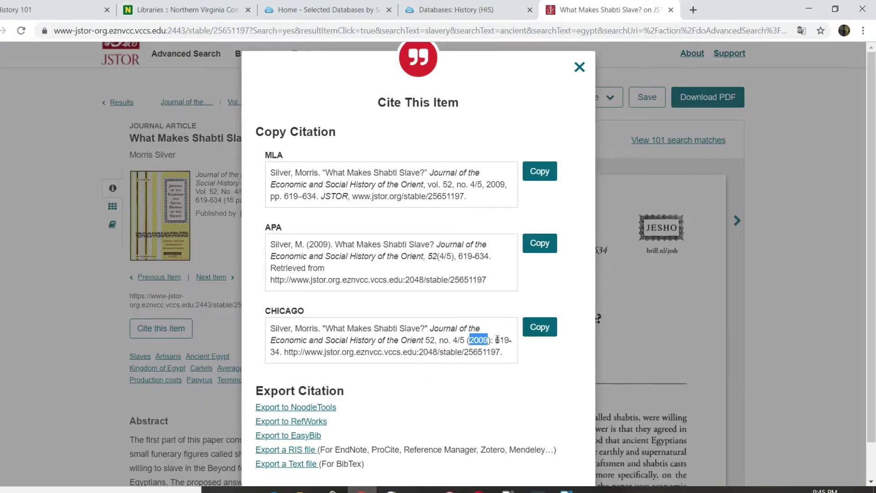
pyautogui.moveTo(495, 340); pyautogui.dragTo(281, 349)
pyautogui.hotkey('ctrl', 'c')
pyautogui.click(567, 489)
pyautogui.click(561, 400)
pyautogui.hotkey('ctrl', 'v')
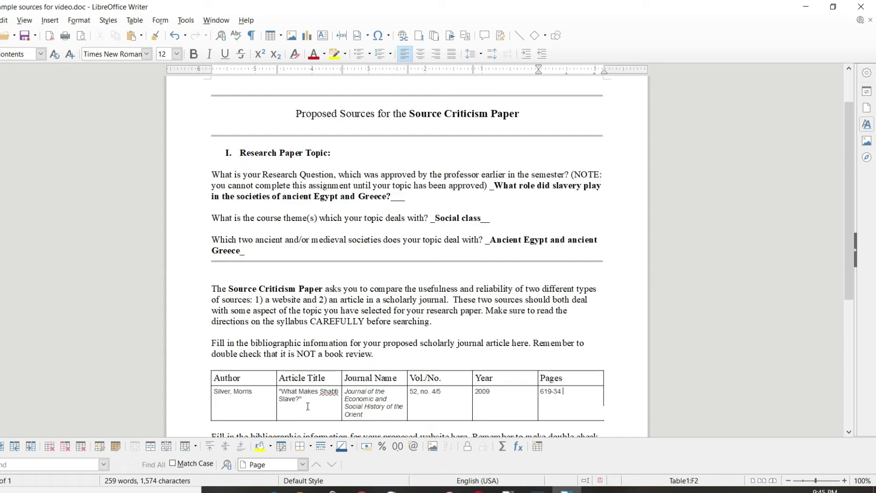
pyautogui.hotkey('ctrl', 's')
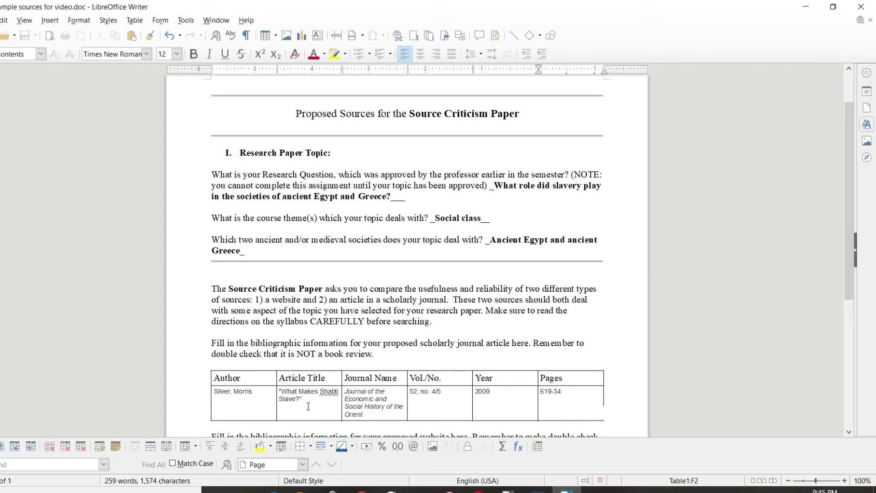